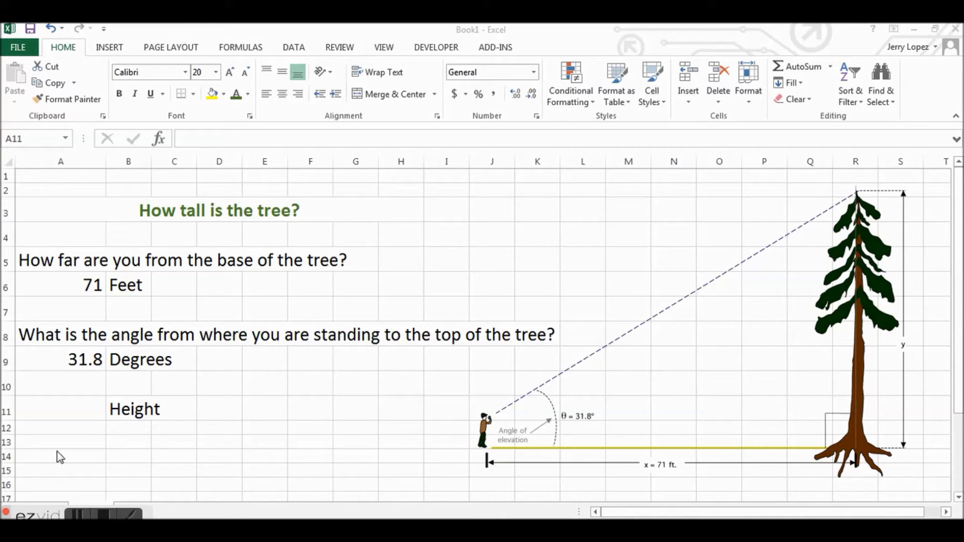
Step: Enter =71*(tan(radians(31.8))) in A11 so the height shows 44.02187
{"action": "left_click", "coordinate": [62, 410]}
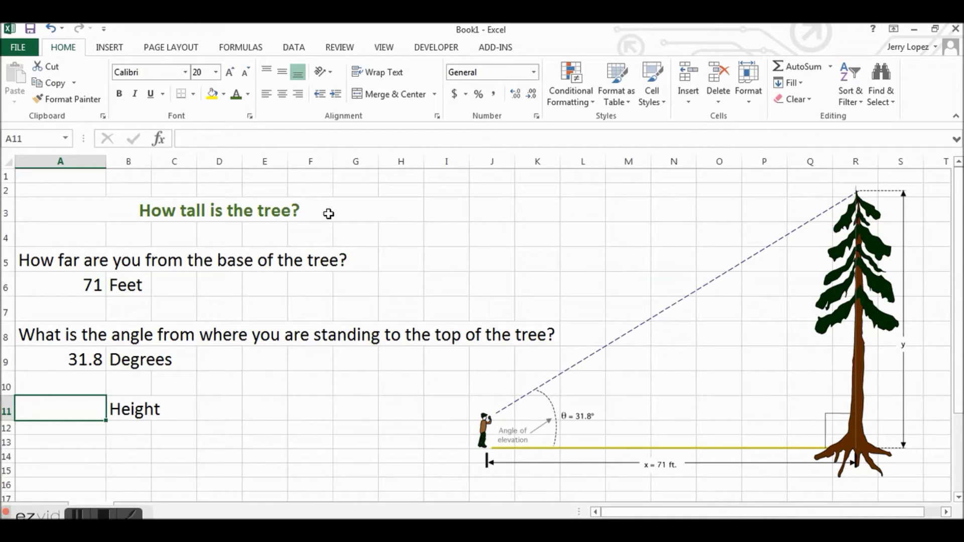
{"action": "left_click", "coordinate": [238, 139]}
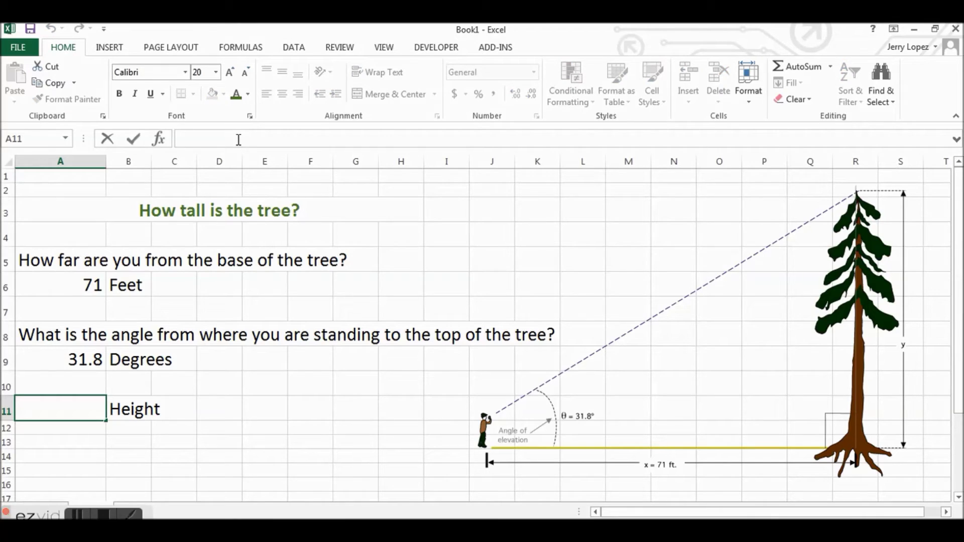
{"action": "type", "text": "="}
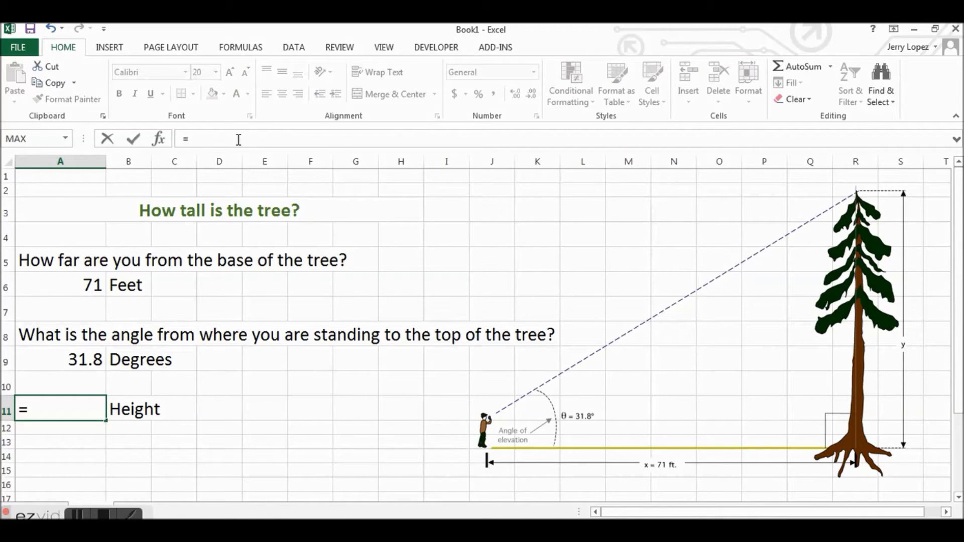
{"action": "type", "text": "71"}
{"action": "type", "text": "*("}
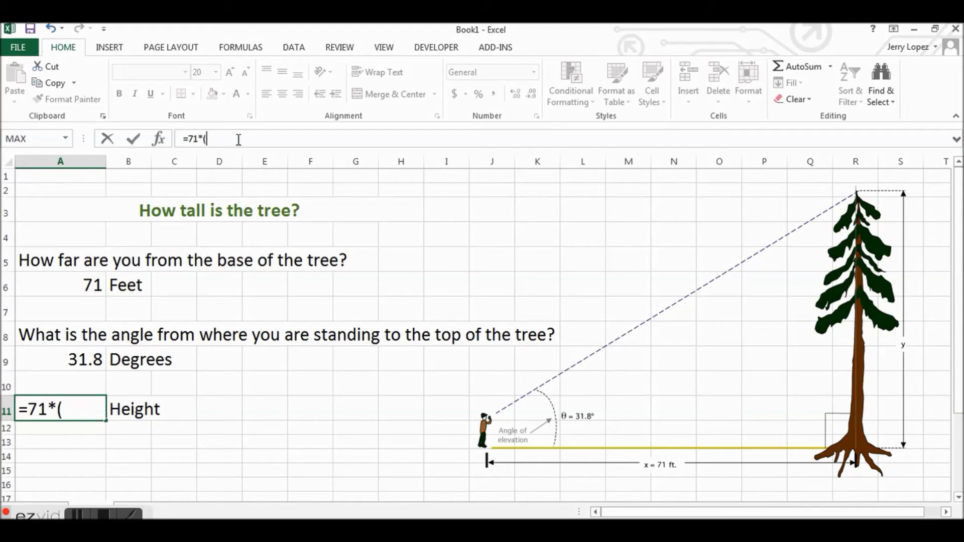
{"action": "type", "text": "tan"}
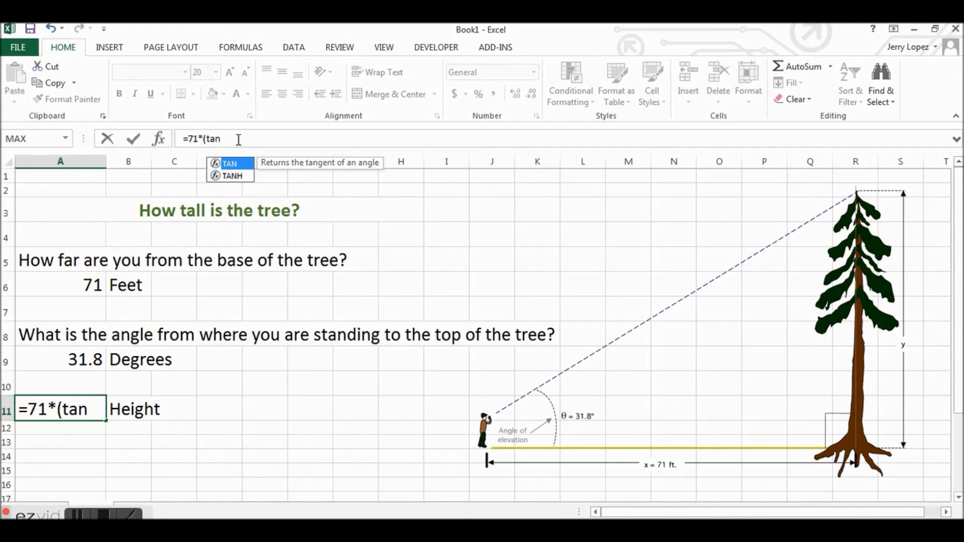
{"action": "type", "text": "("}
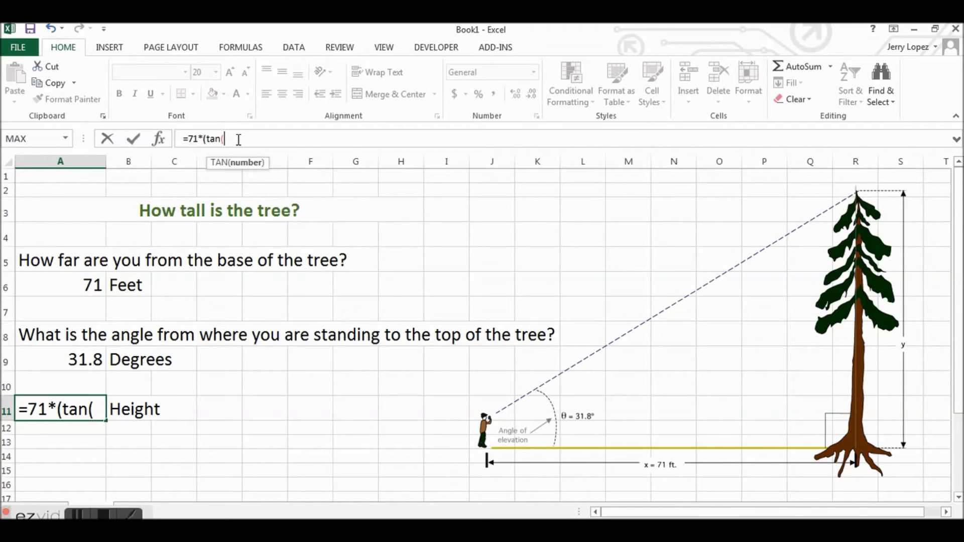
{"action": "type", "text": "radians"}
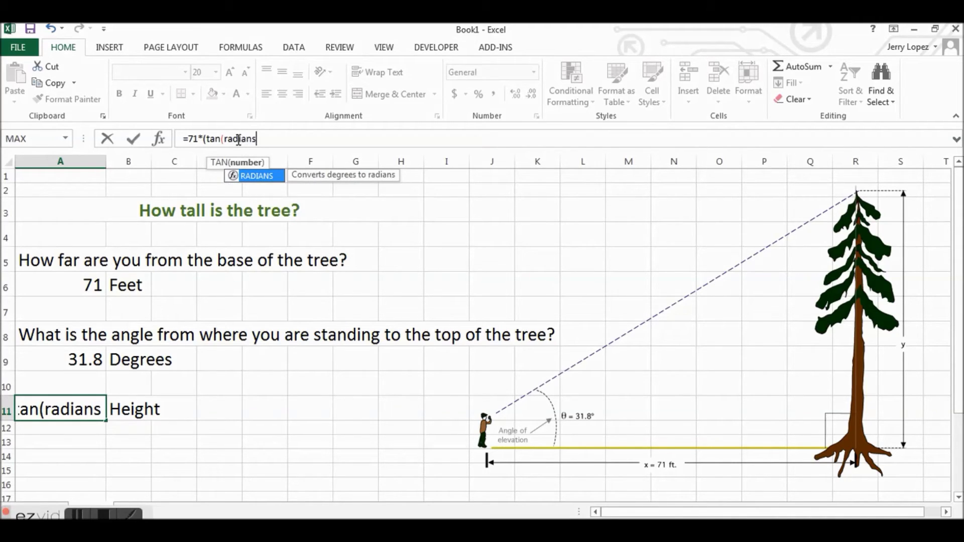
{"action": "type", "text": "("}
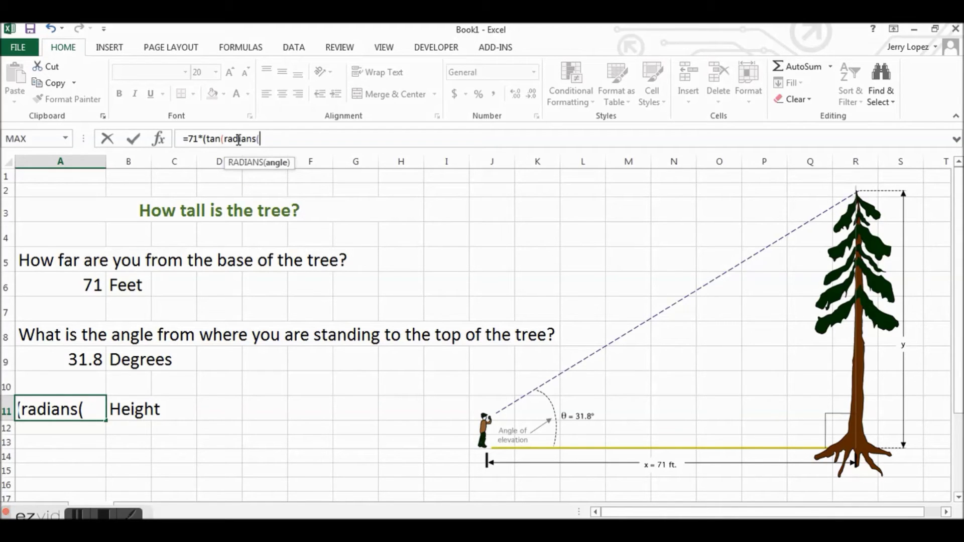
{"action": "type", "text": "31.8"}
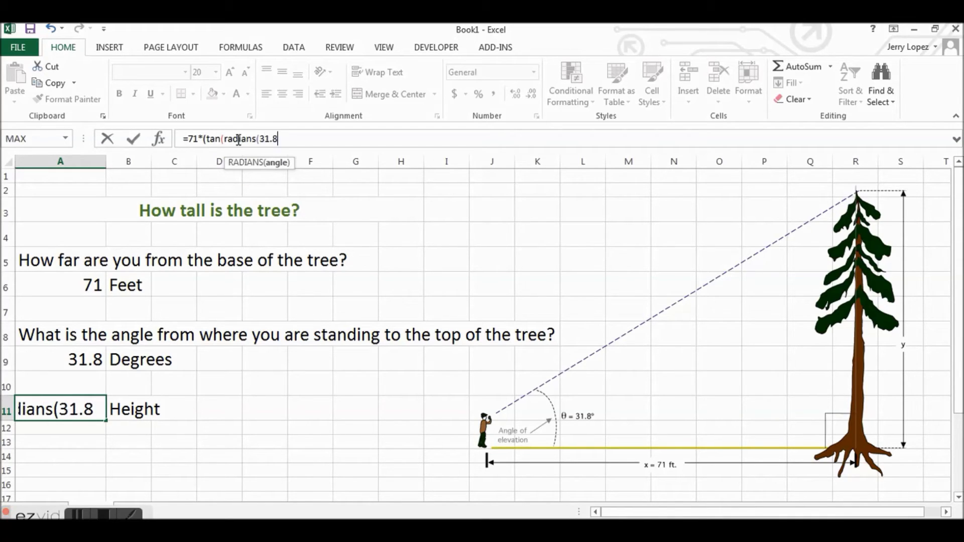
{"action": "type", "text": "))"}
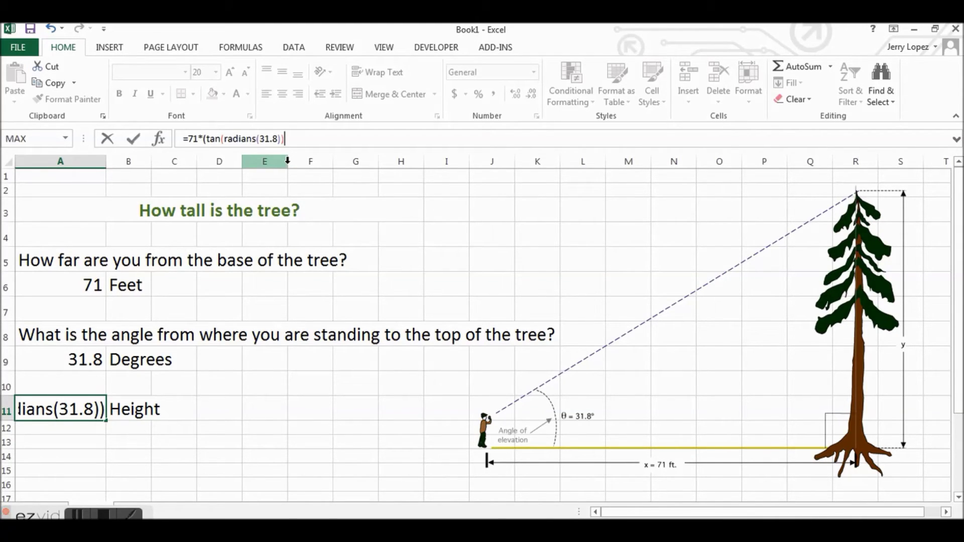
{"action": "type", "text": ")"}
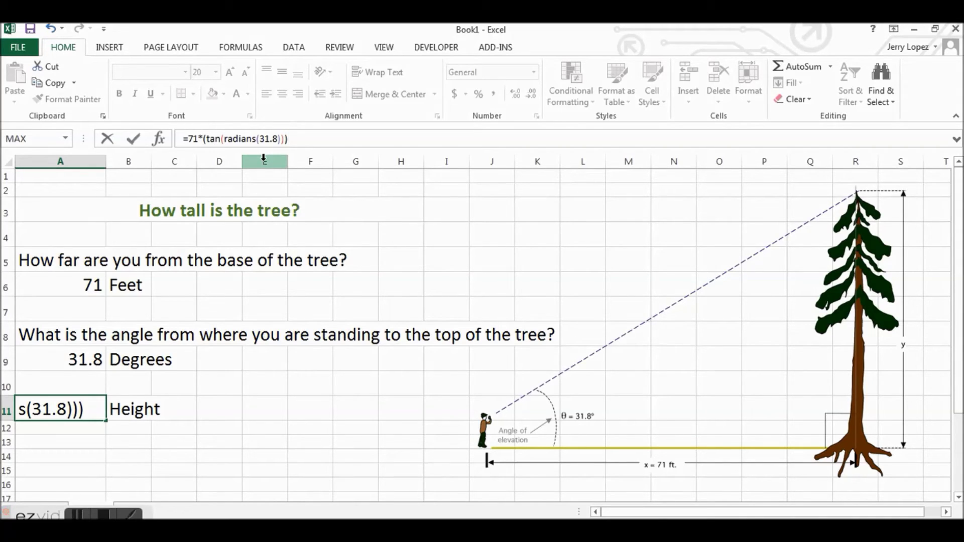
{"action": "key", "text": "Return"}
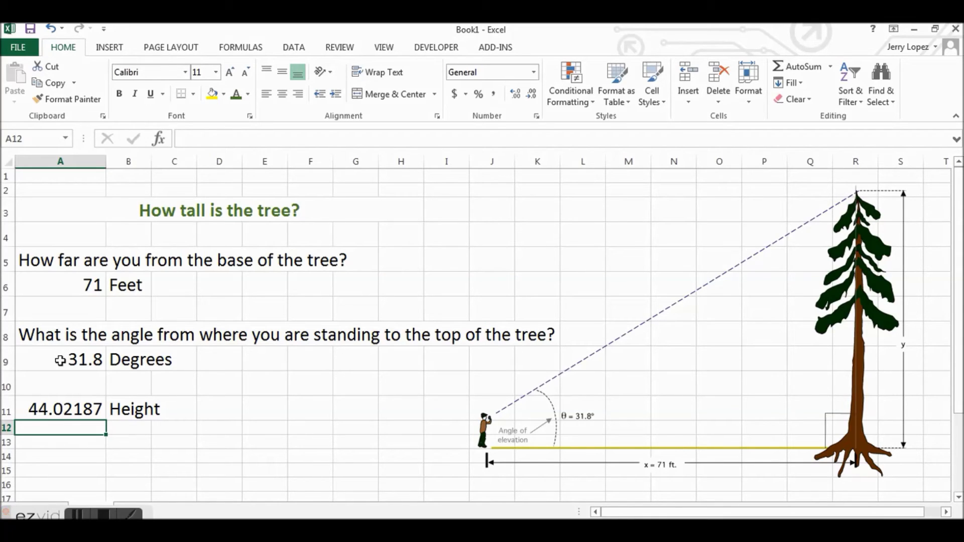
{"action": "left_click", "coordinate": [60, 361]}
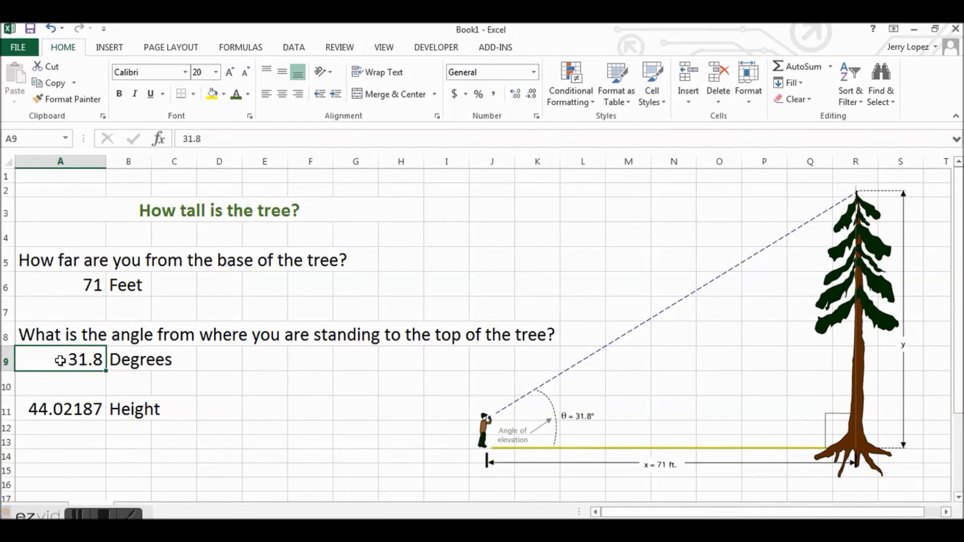
{"action": "left_click", "coordinate": [73, 412]}
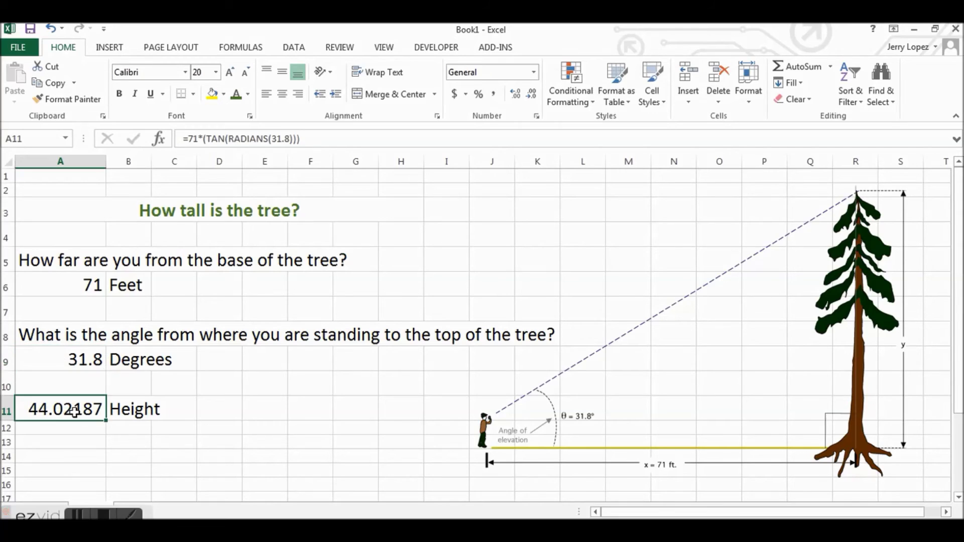
{"action": "left_click", "coordinate": [83, 296]}
{"action": "left_click", "coordinate": [79, 362]}
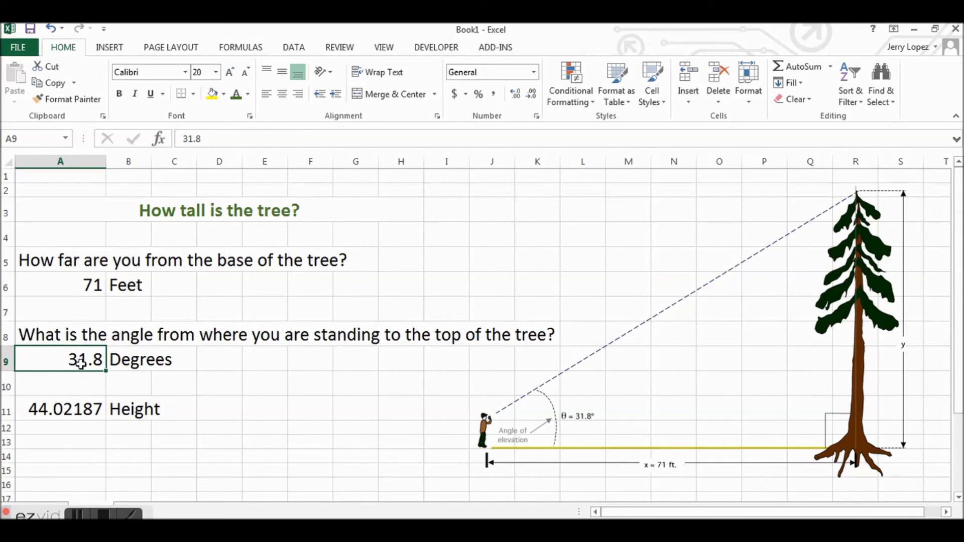
{"action": "left_click", "coordinate": [84, 285]}
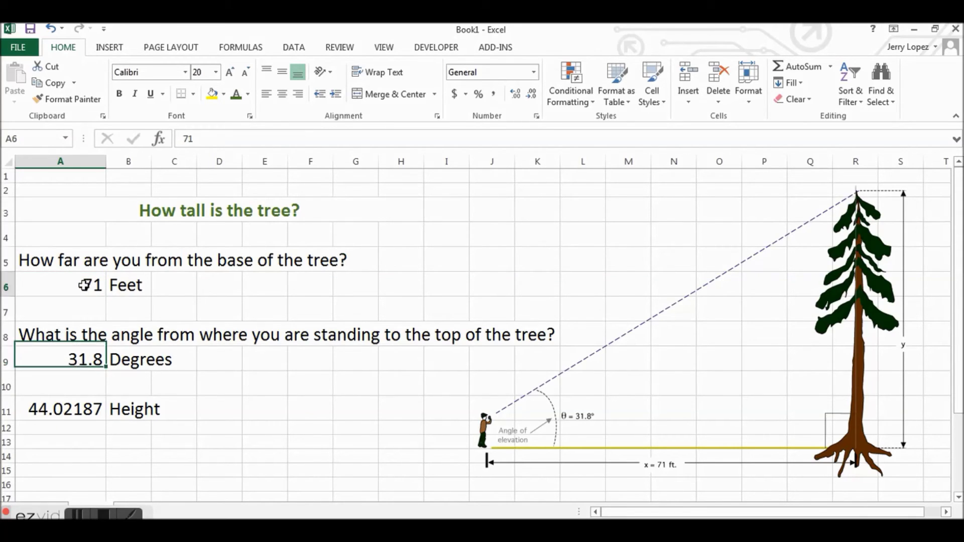
{"action": "left_click", "coordinate": [71, 359]}
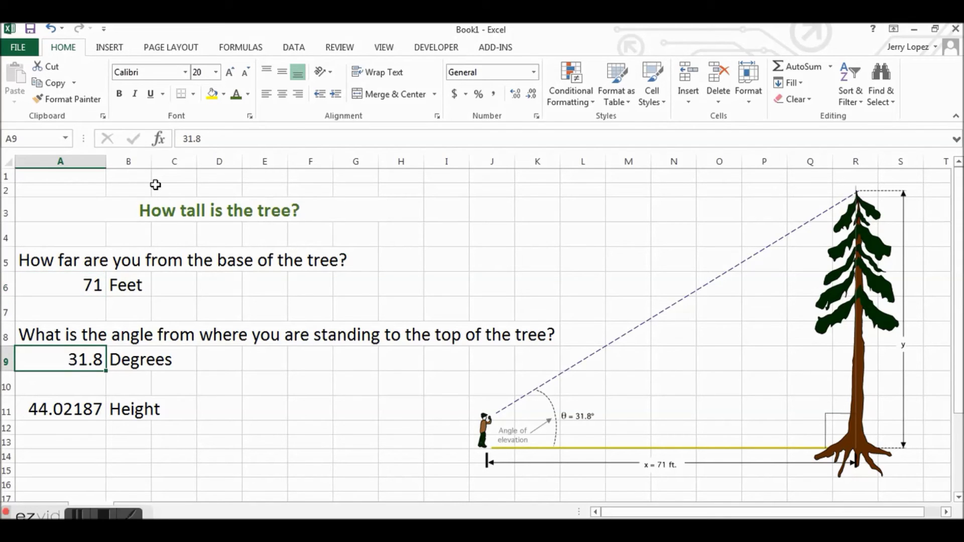
{"action": "left_click", "coordinate": [70, 406]}
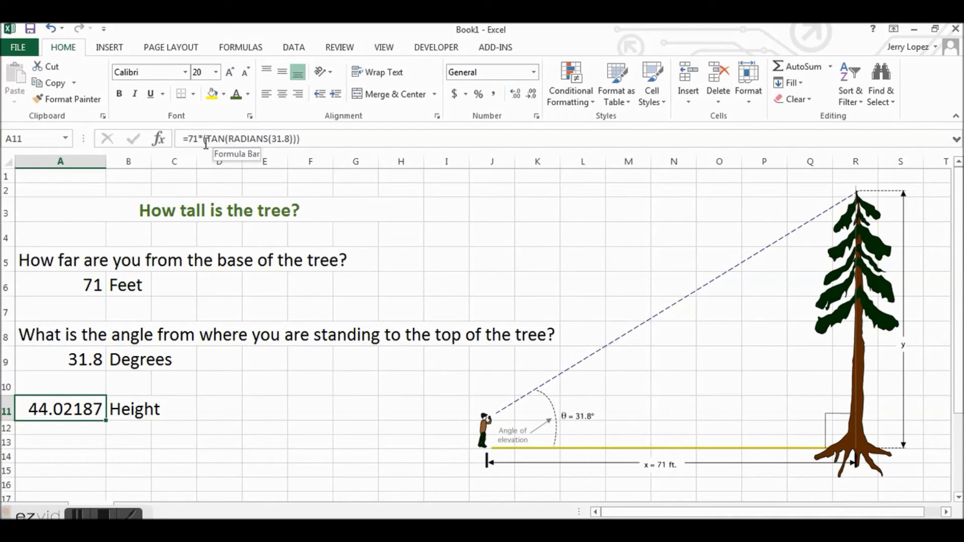
Step: Replace the fixed distance 71 in the A11 formula with a reference to A6
{"action": "left_click", "coordinate": [192, 139]}
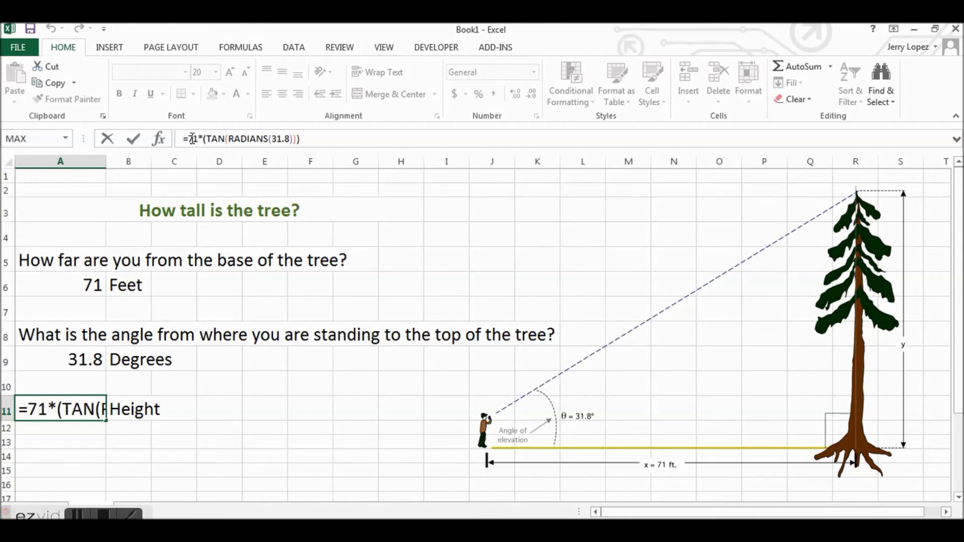
{"action": "key", "text": "BackSpace"}
{"action": "key", "text": "Delete"}
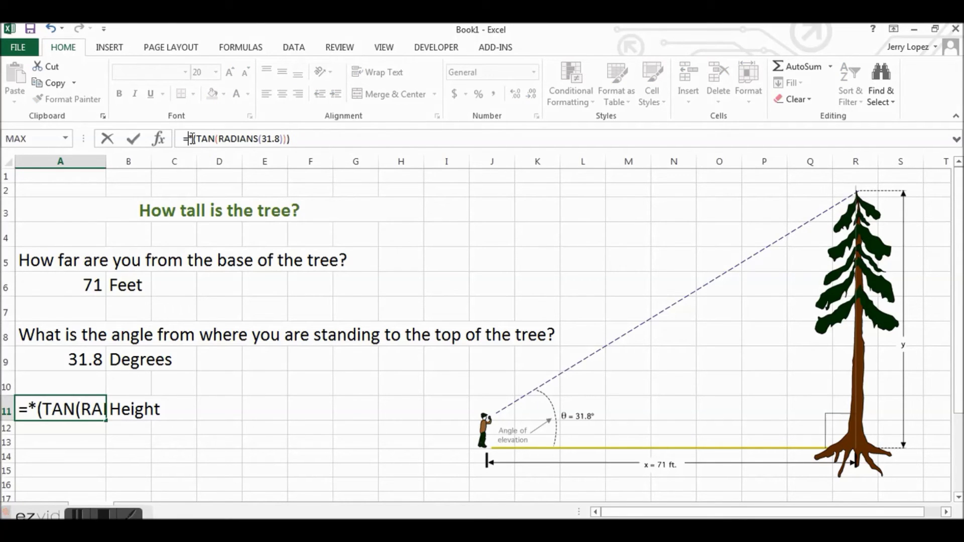
{"action": "type", "text": "A6"}
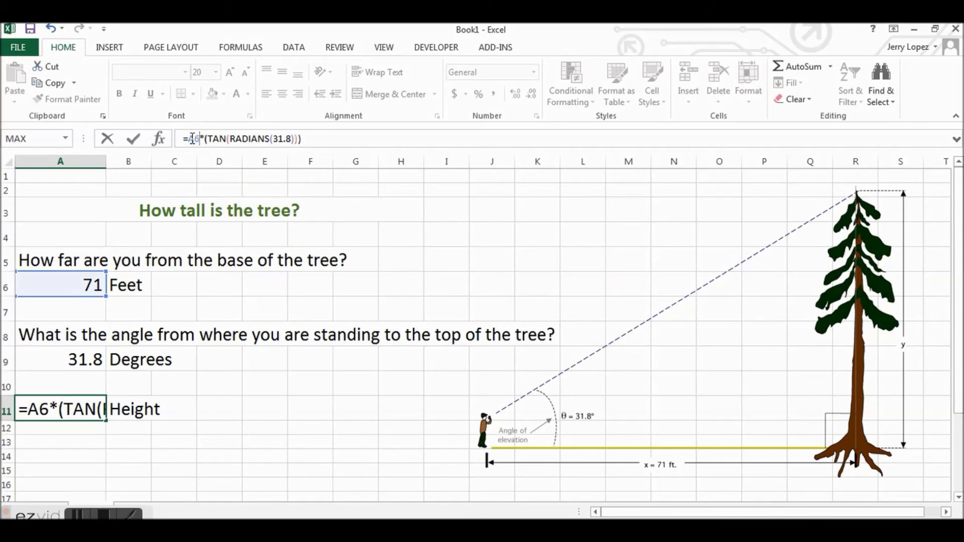
{"action": "key", "text": "Return"}
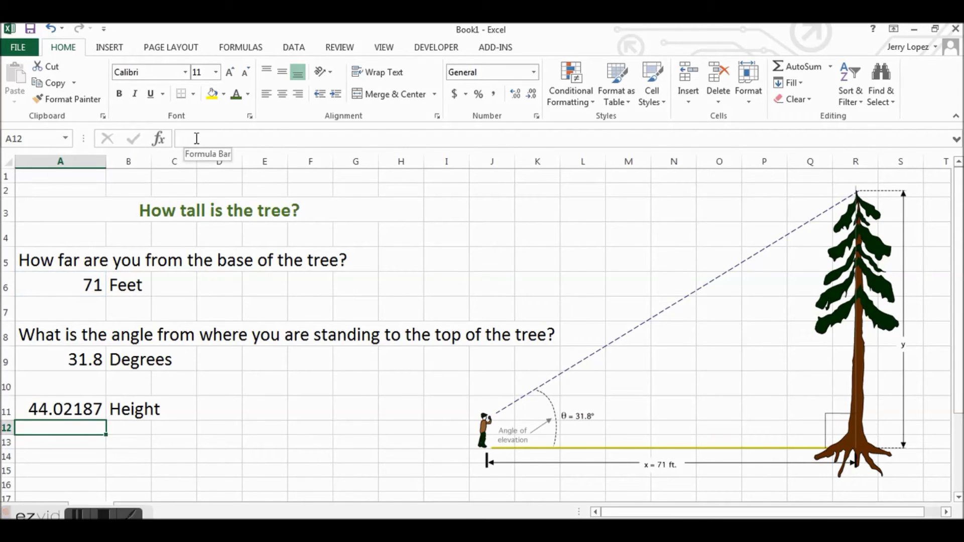
Step: Replace the fixed angle 31.8 with A9, giving =A6*(TAN(RADIANS(A9)))
{"action": "left_click", "coordinate": [82, 405]}
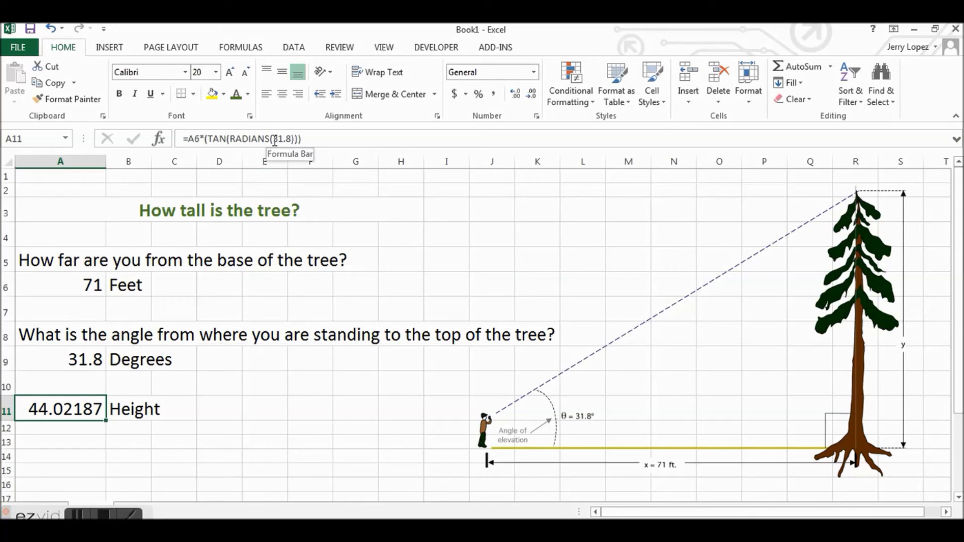
{"action": "left_click_drag", "start_coordinate": [274, 139], "coordinate": [293, 140]}
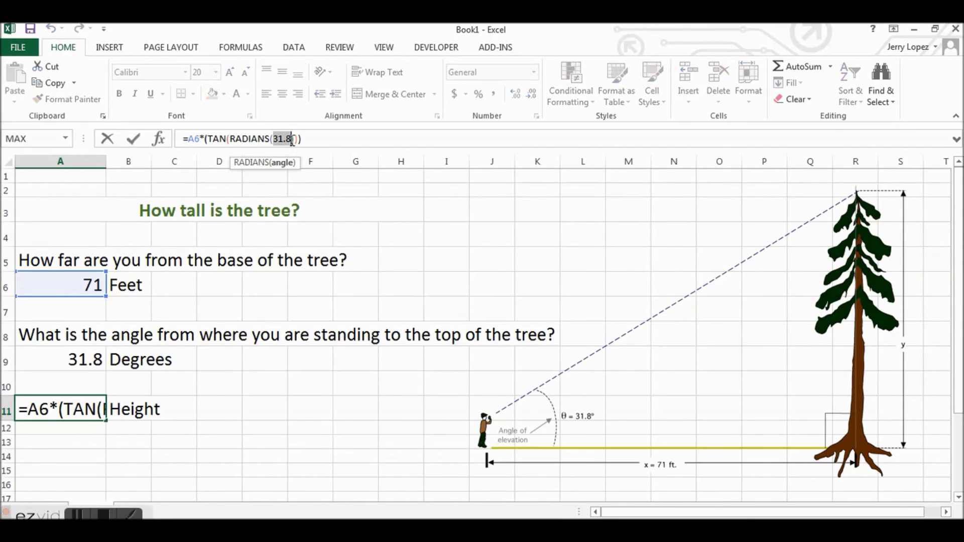
{"action": "type", "text": "A9"}
{"action": "key", "text": "Return"}
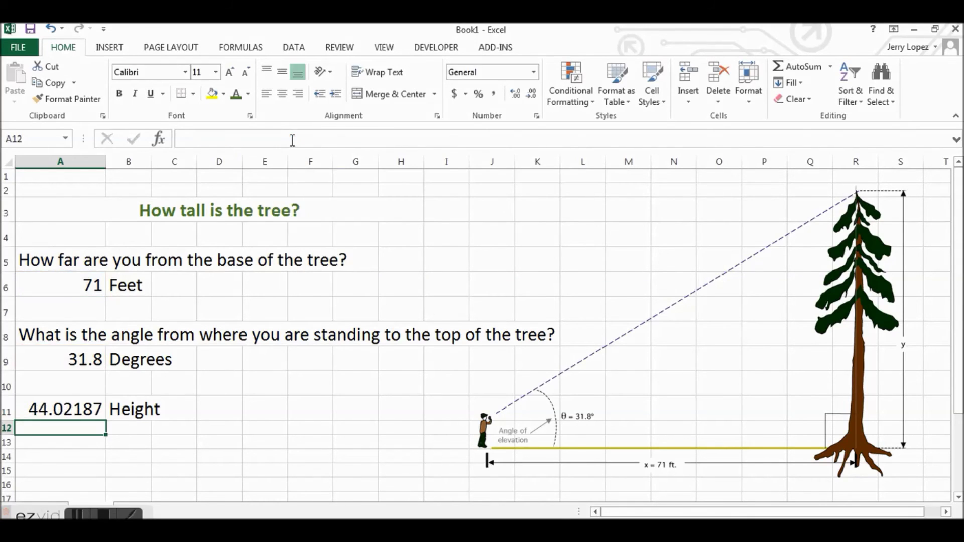
{"action": "left_click", "coordinate": [59, 409]}
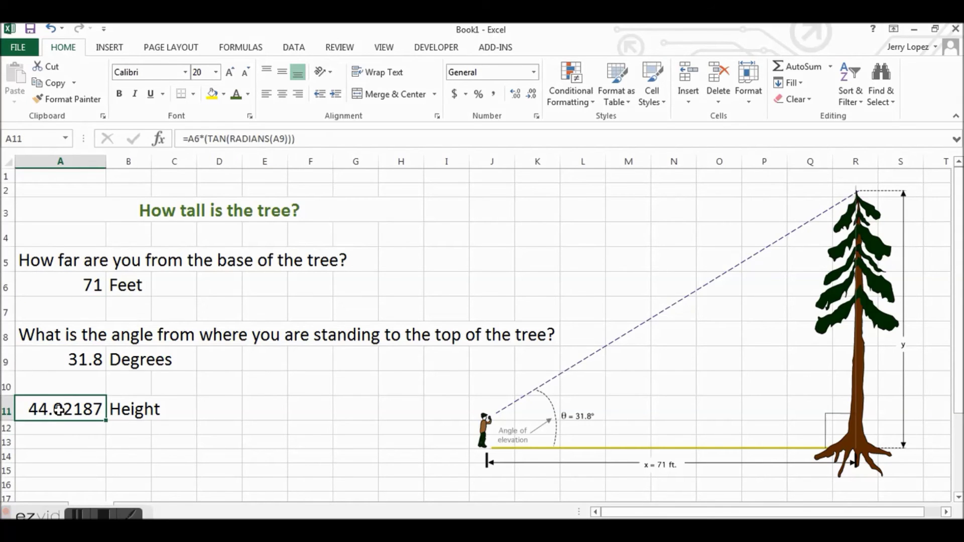
{"action": "left_click", "coordinate": [66, 364]}
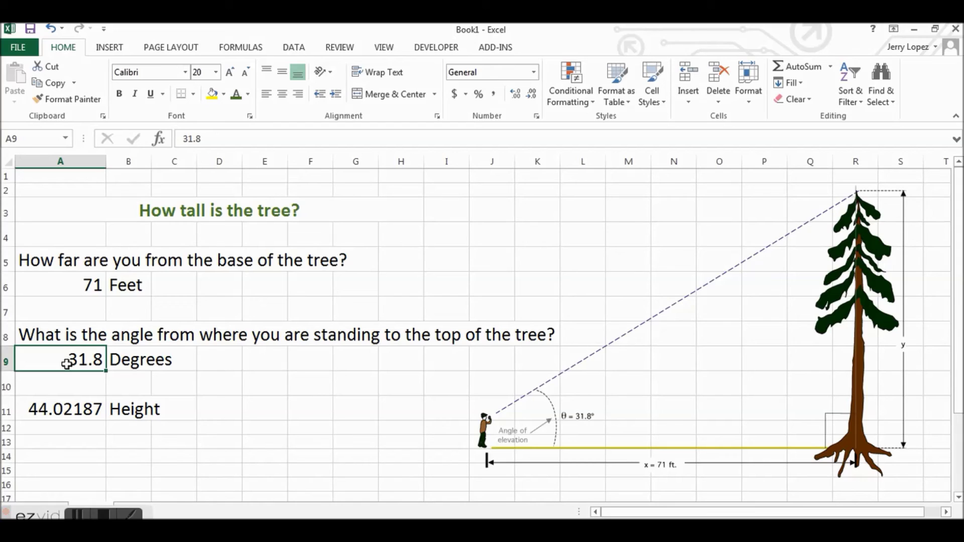
Step: Set the angle in A9 to 40 so the height recalculates to 59.57607
{"action": "type", "text": "40"}
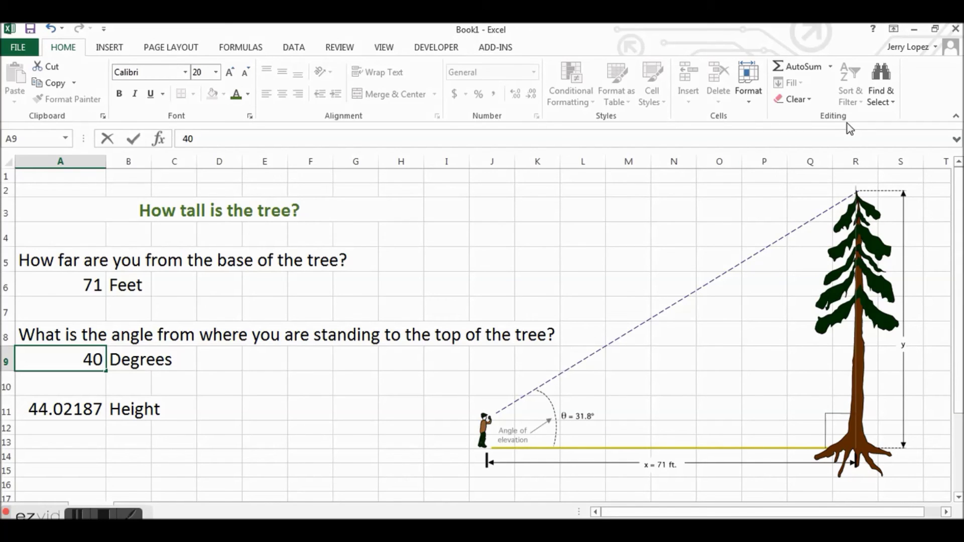
{"action": "left_click", "coordinate": [48, 413]}
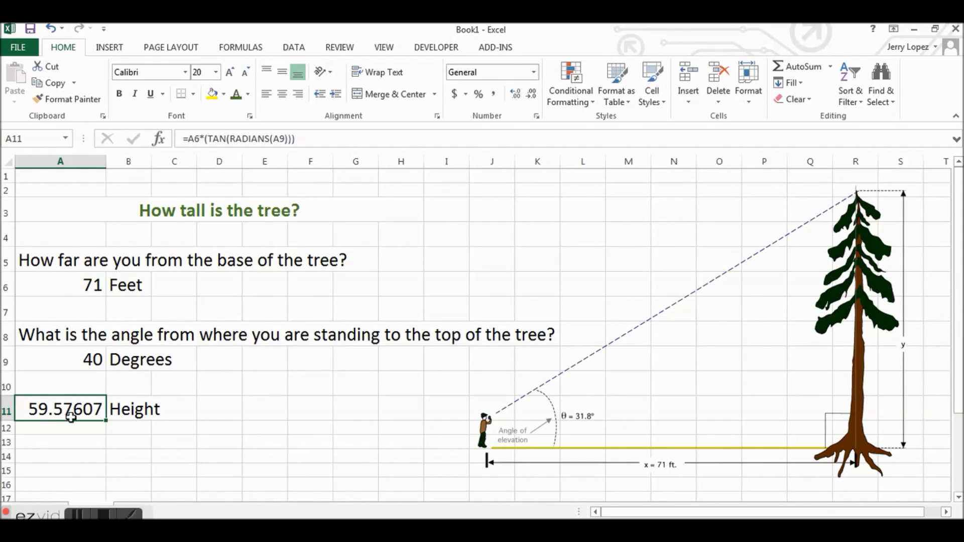
{"action": "left_click", "coordinate": [74, 360]}
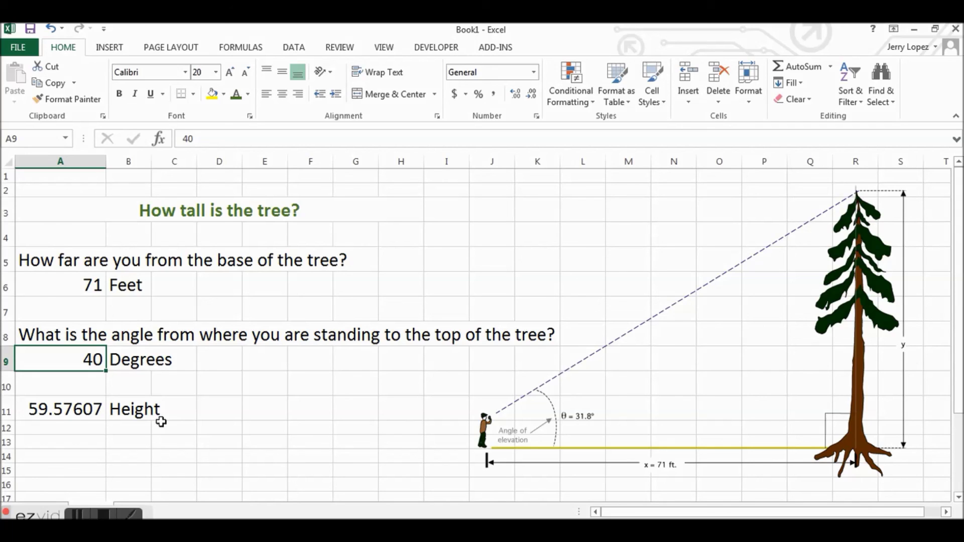
Step: Enter 15 as the angle in A9 and confirm the height becomes 19.02439
{"action": "type", "text": "15"}
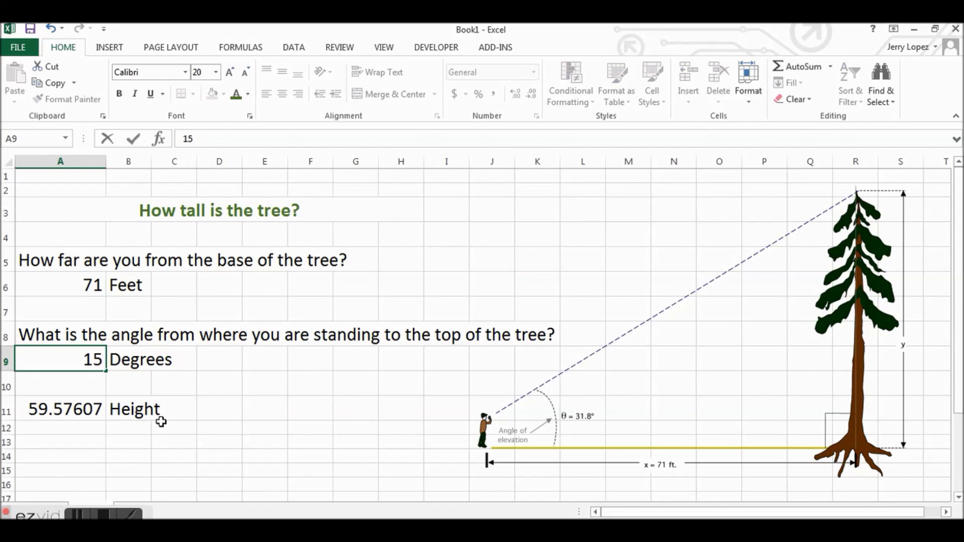
{"action": "key", "text": "Return"}
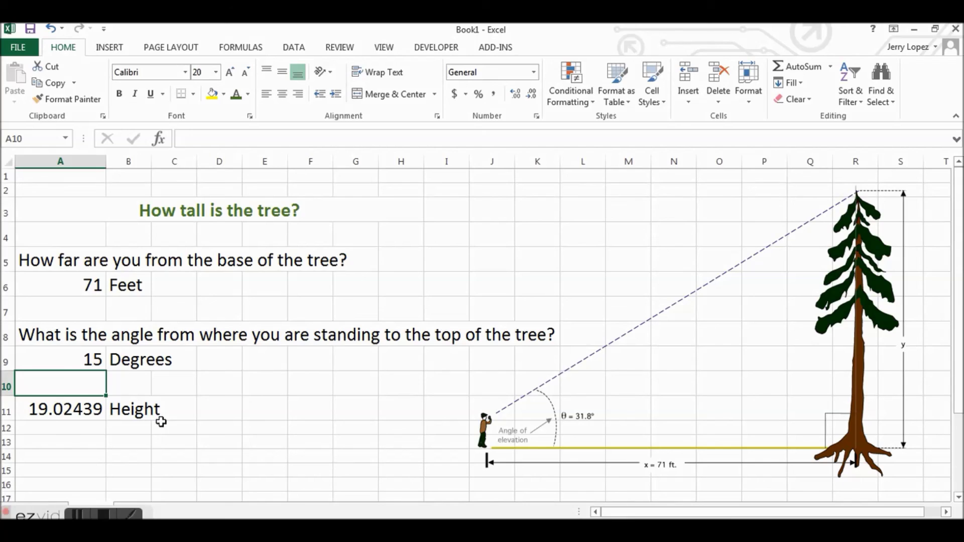
{"action": "left_click", "coordinate": [66, 408]}
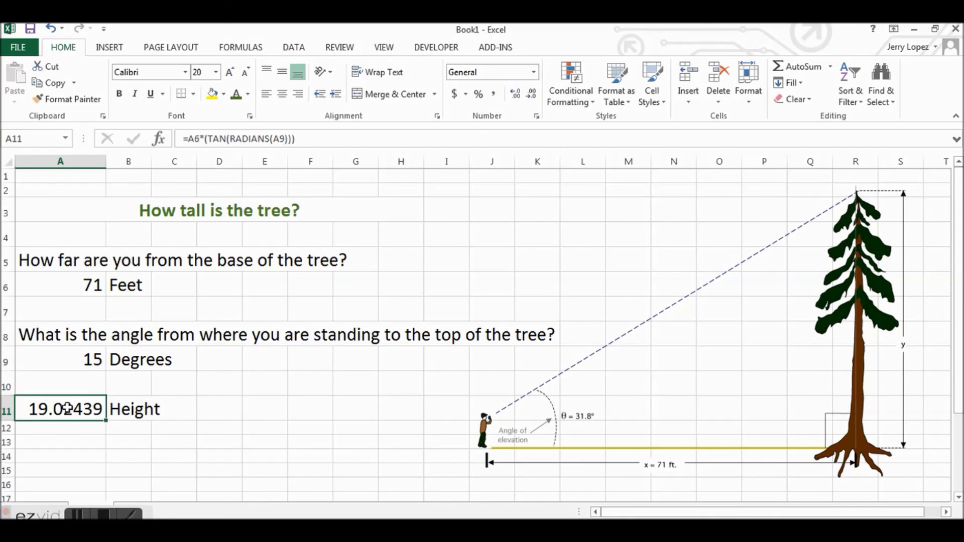